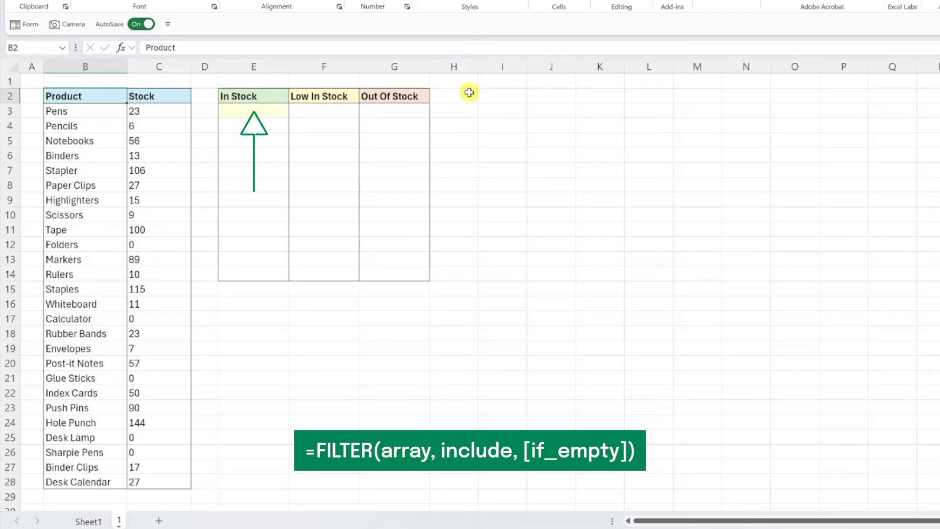
- Enter =FILTER(B3:B28,C3:C28>25) in cell E3 to list the products in stock
click(285, 110)
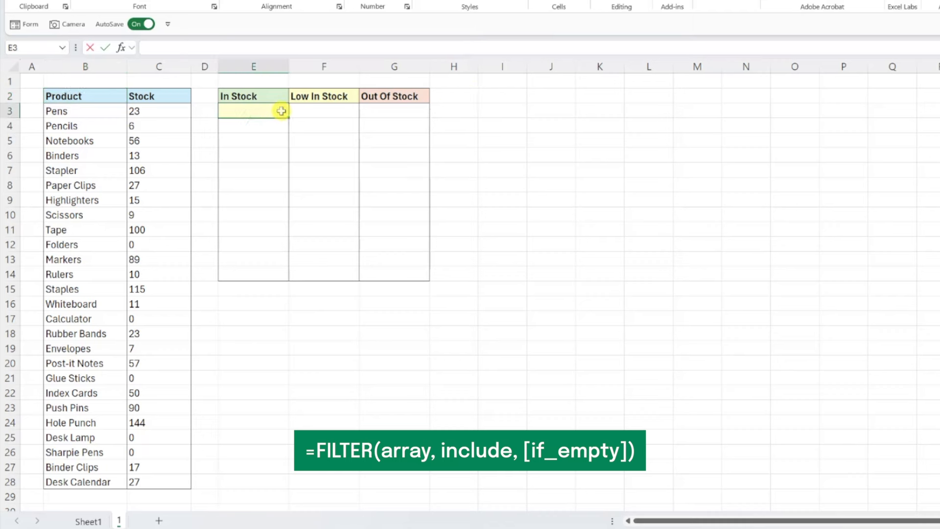
text(=filt)
key(Tab)
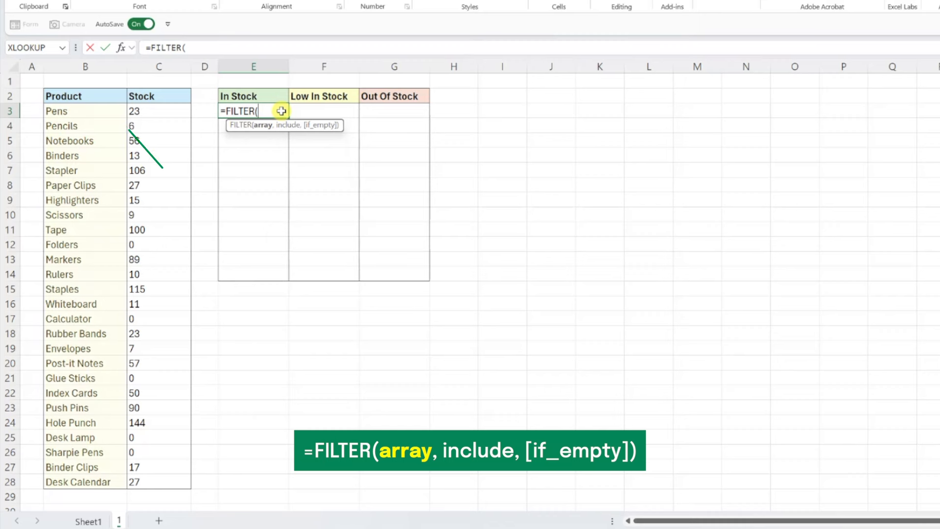
click(103, 112)
drag(102, 113, 117, 479)
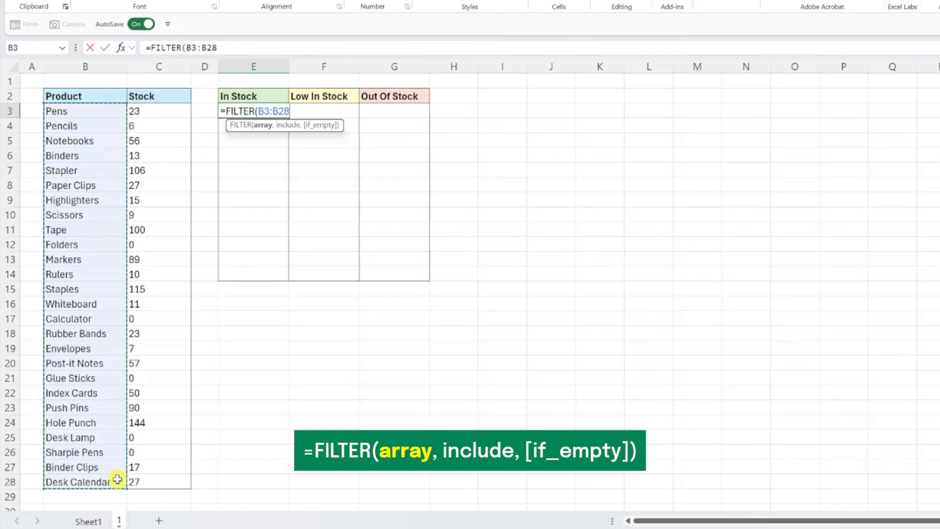
text(,)
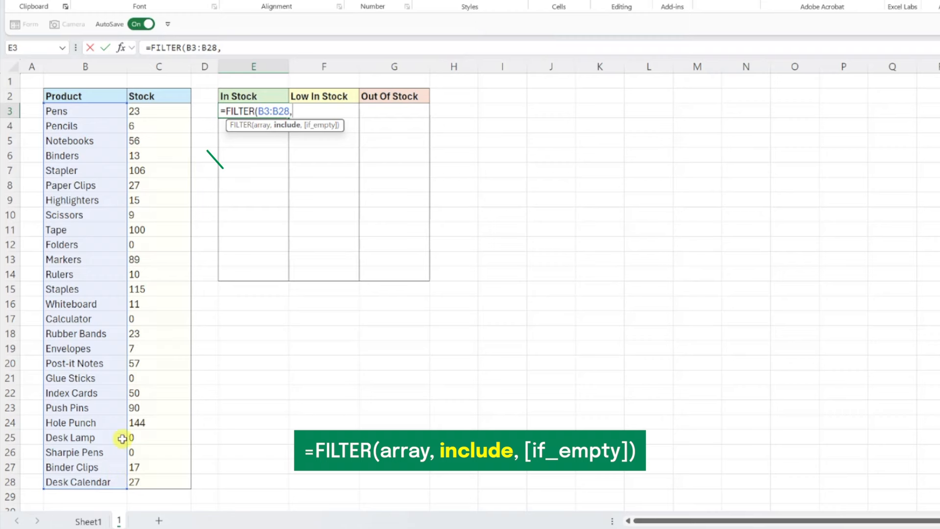
drag(168, 111, 163, 483)
text(>)
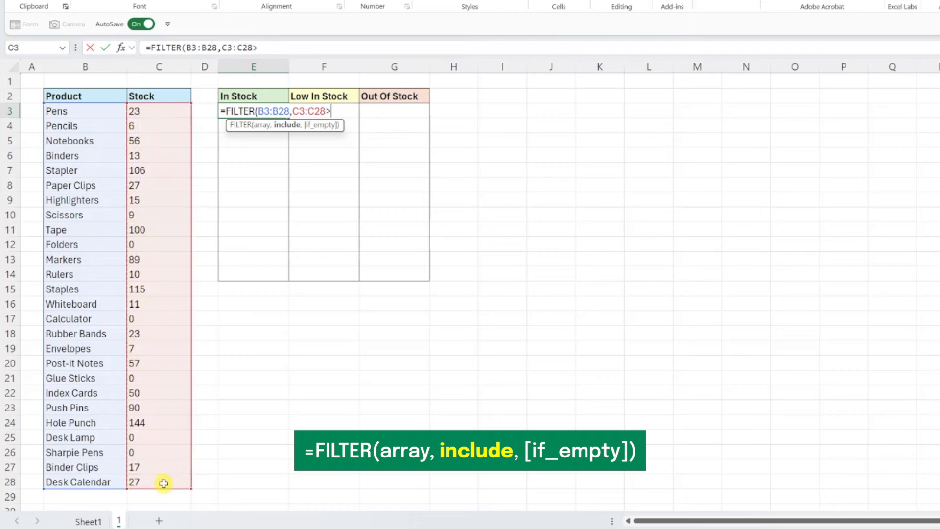
text(25))
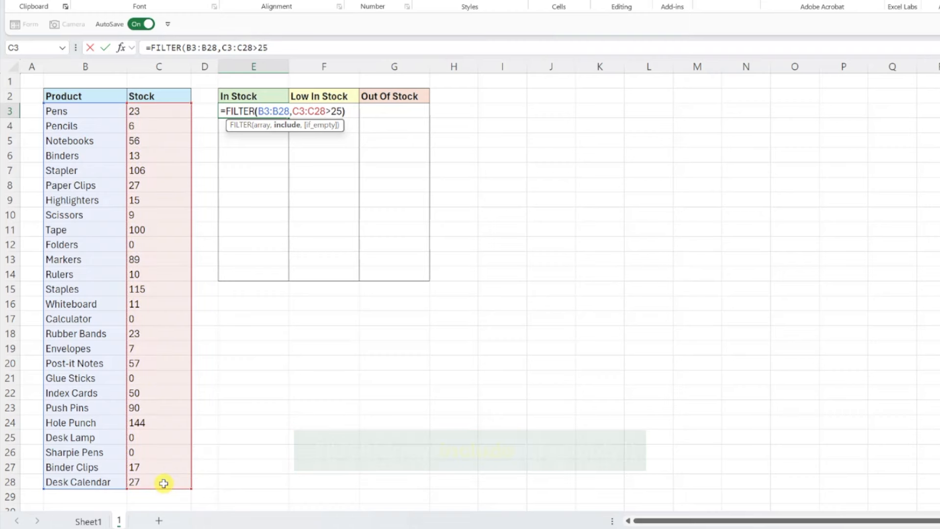
key(Return)
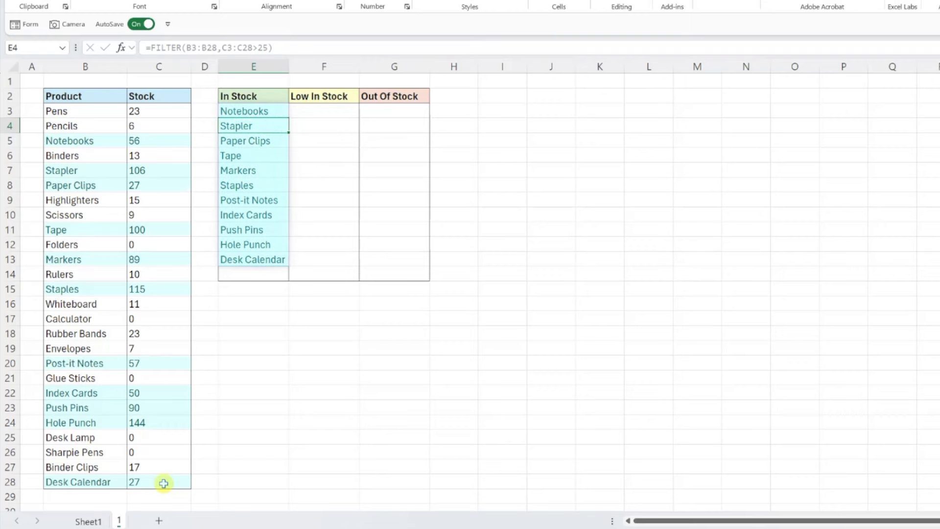
- Begin a FILTER formula in cell F3 on products B3:B28 with the first bracketed condition (C3:C28<=25)
key(Up)
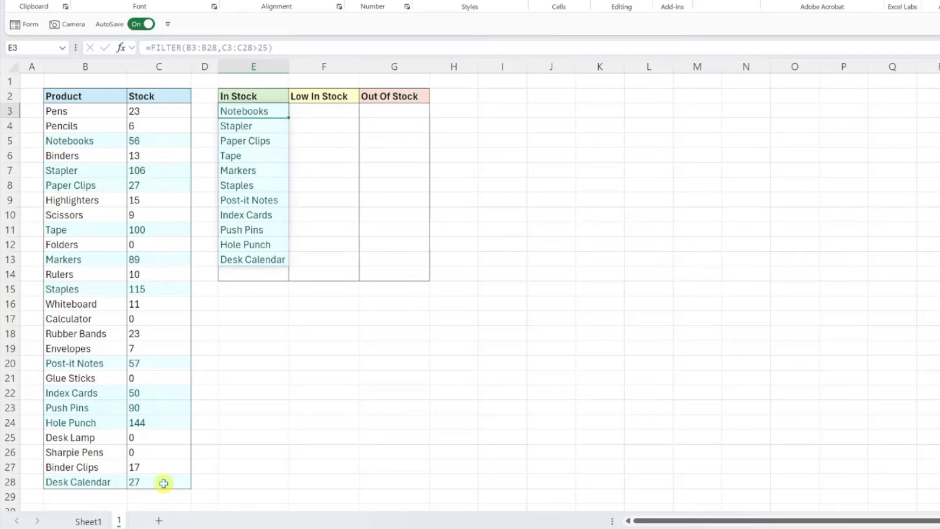
key(Right)
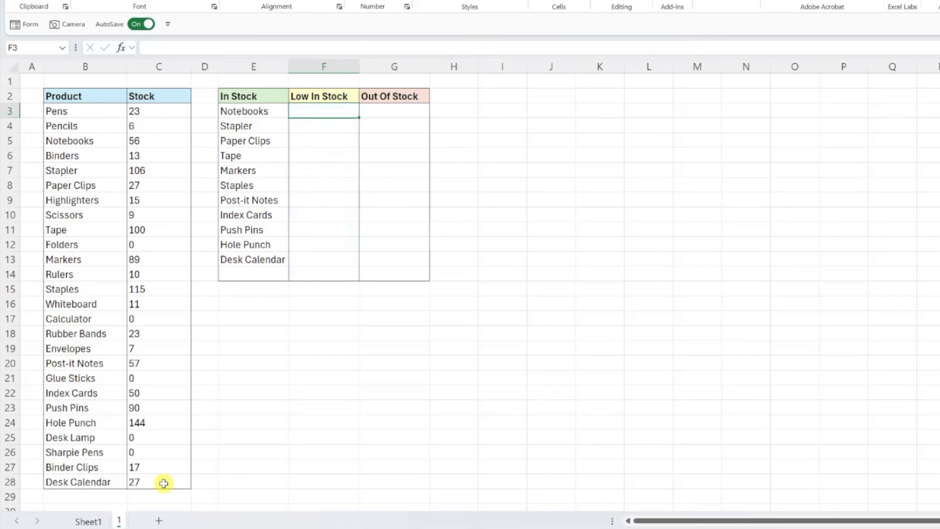
text(=fil)
key(Tab)
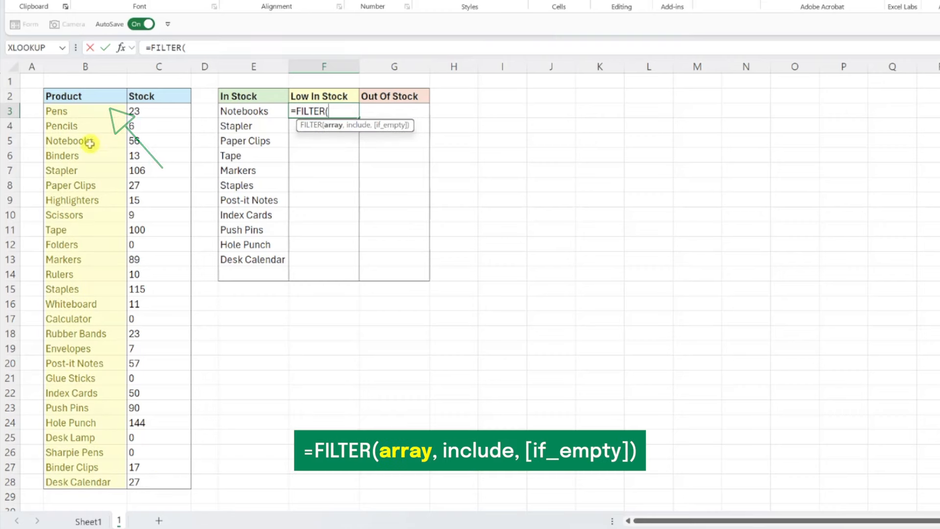
drag(59, 111, 70, 483)
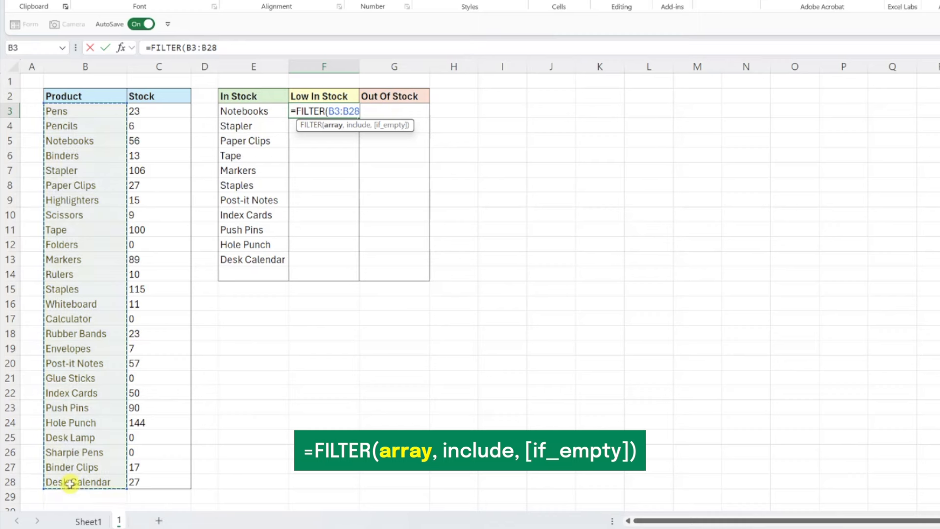
text(,)
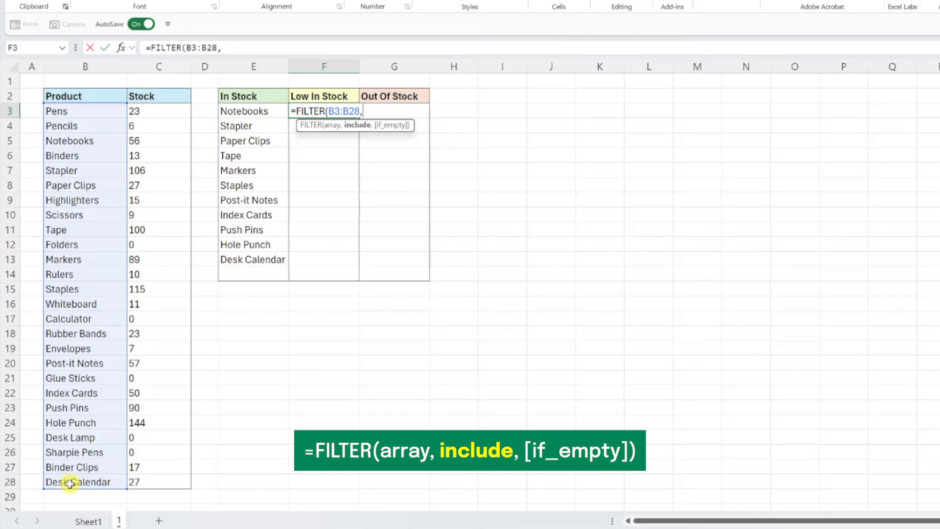
text(()
drag(146, 111, 156, 483)
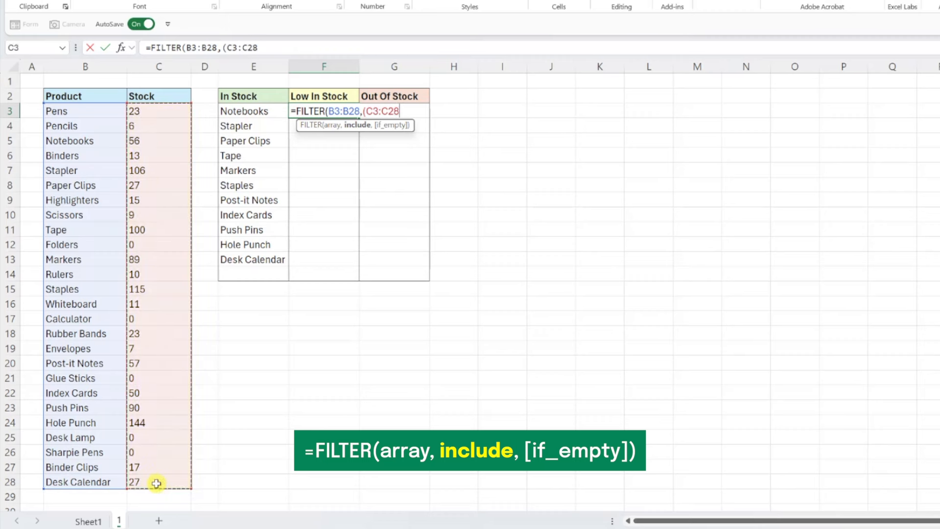
text(<=25))
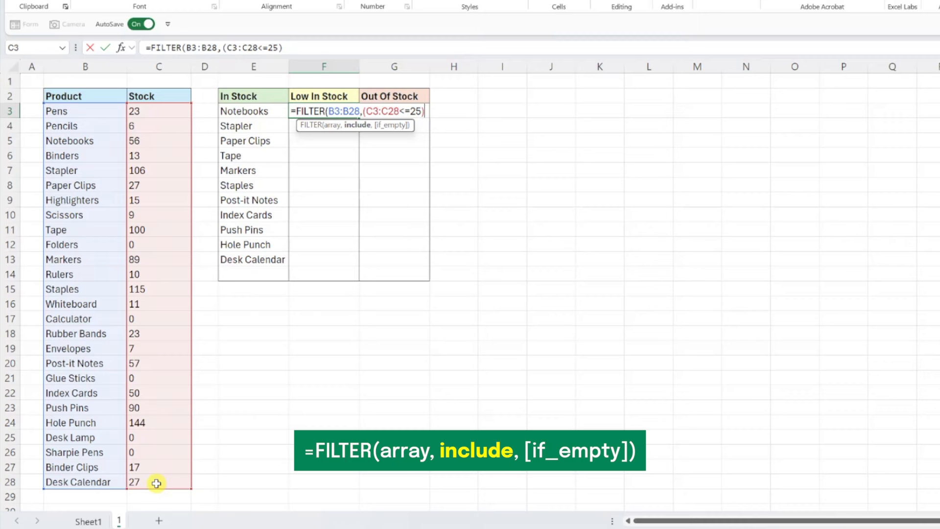
- Multiply the condition in F3's formula by (C3:C28>0) and complete the low-stock formula
text(*()
drag(154, 112, 153, 484)
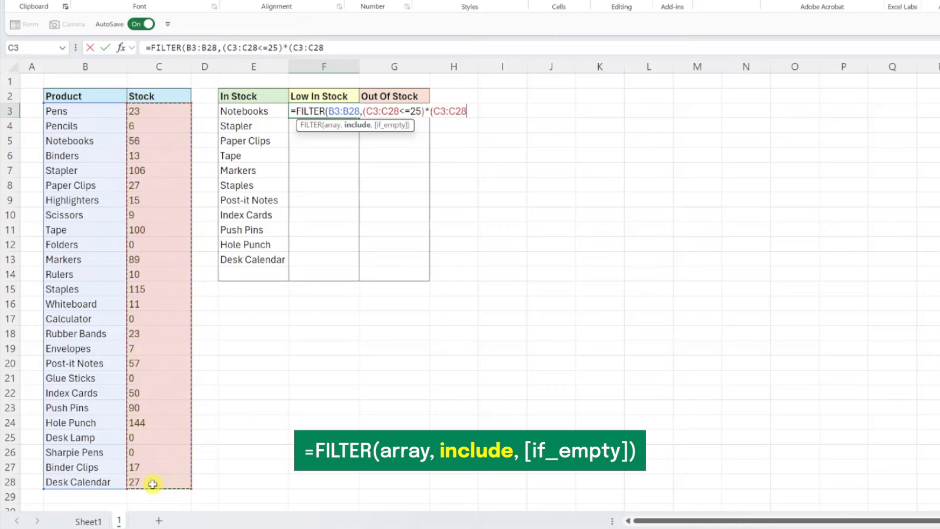
text(>0)
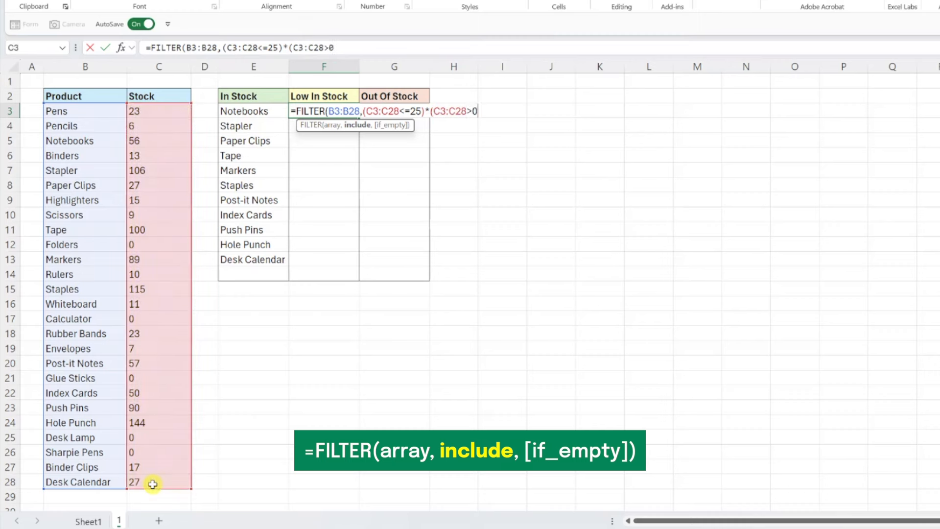
text())
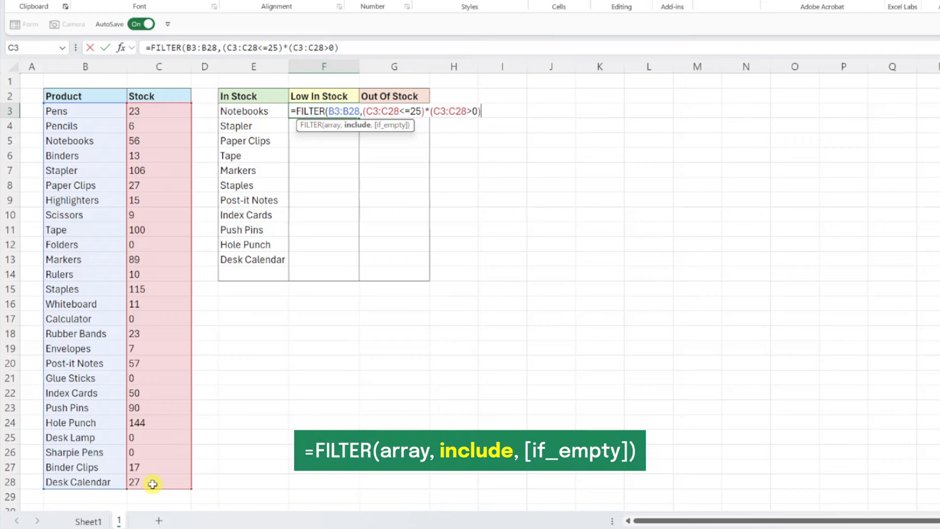
text())
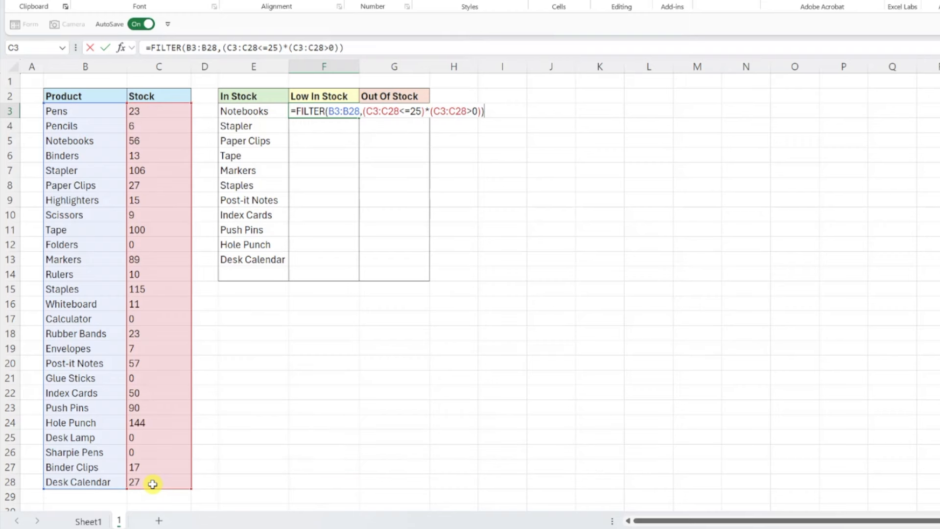
key(Return)
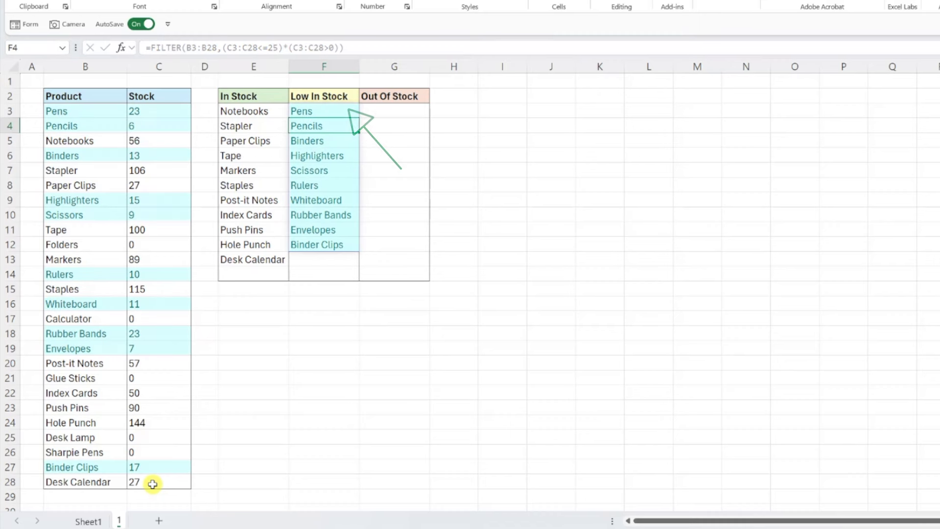
- Enter =FILTER(B3:B28,C3:C28<=0) in cell G3 to list the out-of-stock products
key(Up)
key(Right)
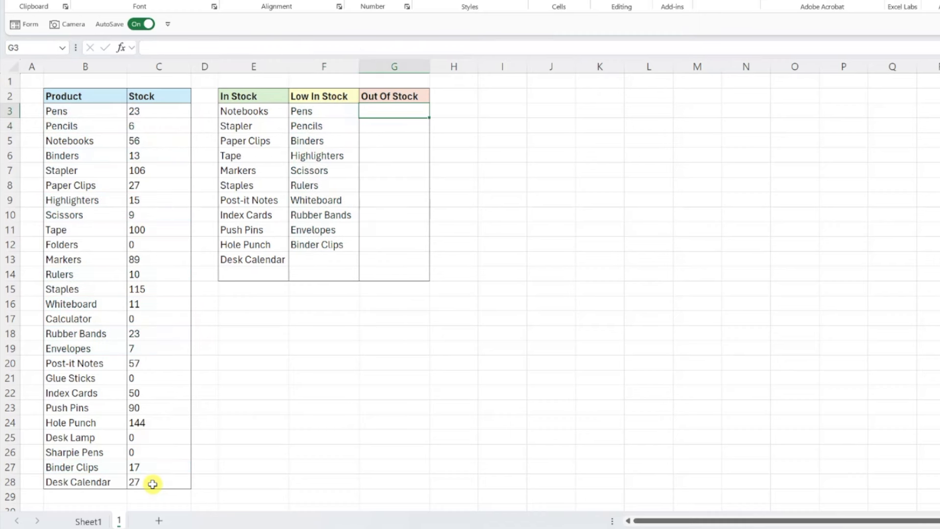
text(=FILTER()
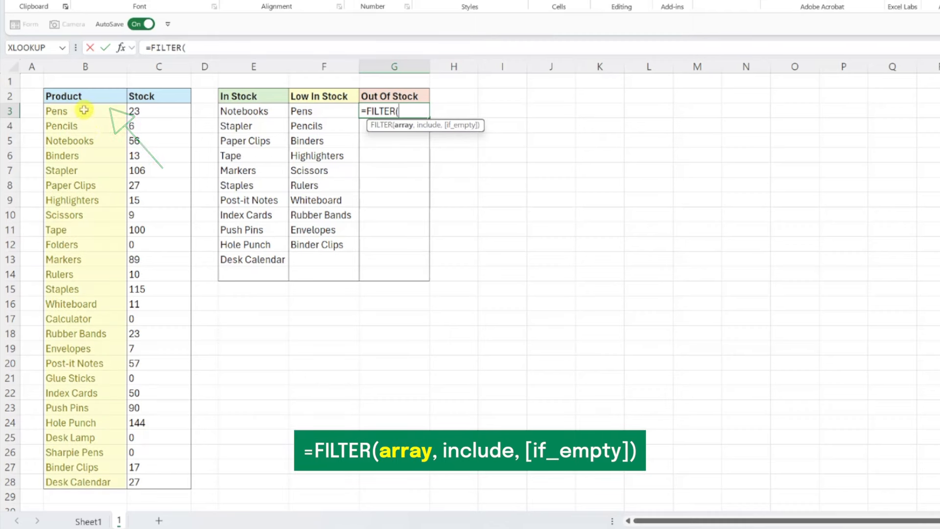
drag(84, 110, 92, 477)
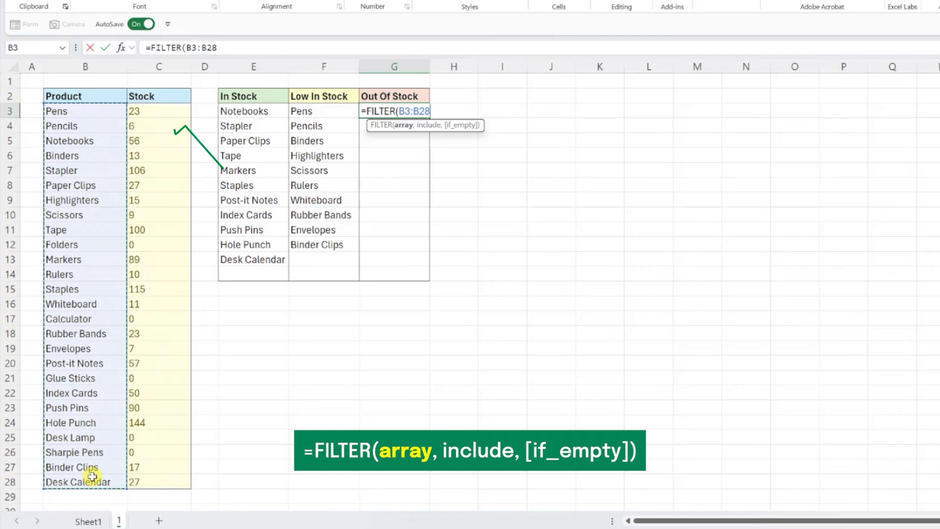
text(,)
click(173, 112)
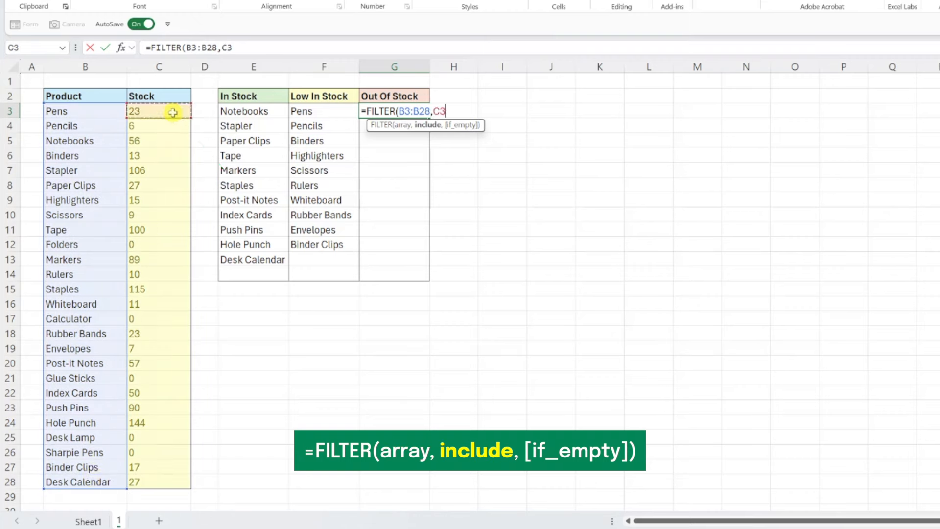
drag(173, 112, 167, 484)
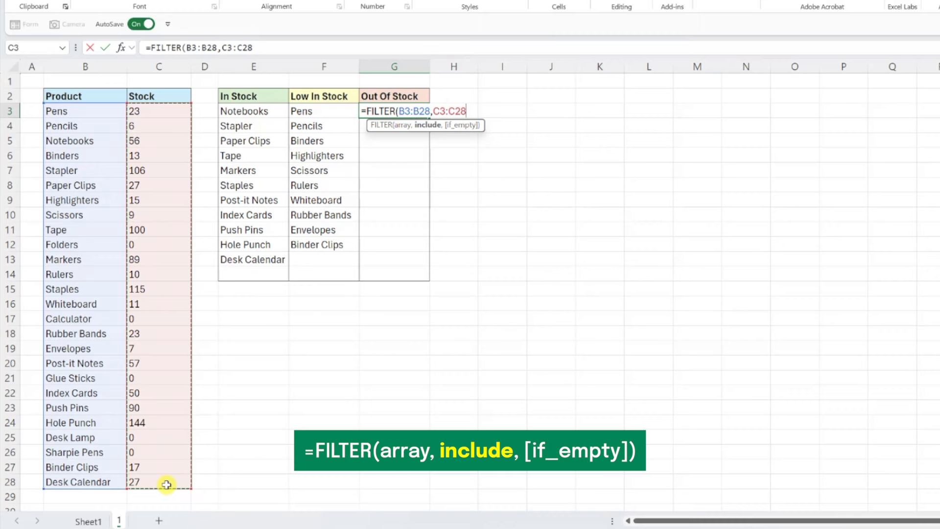
text(<=0))
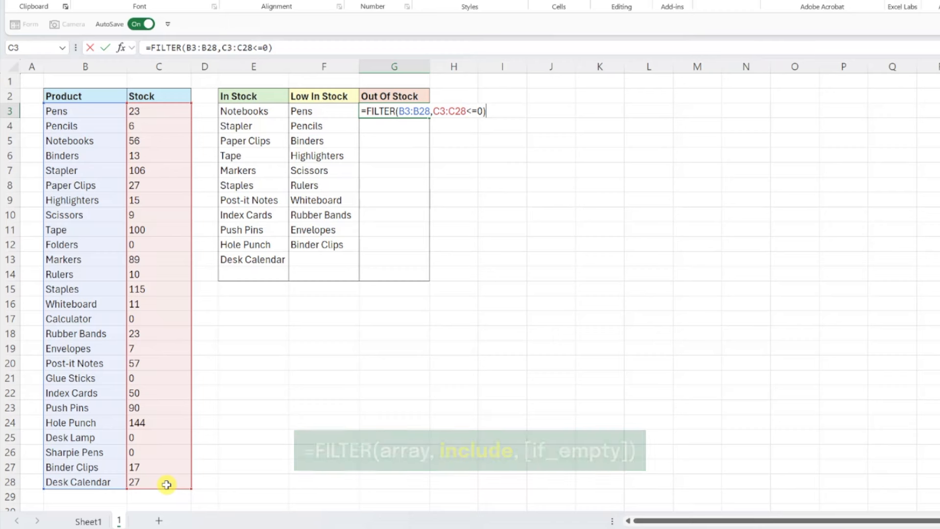
key(Return)
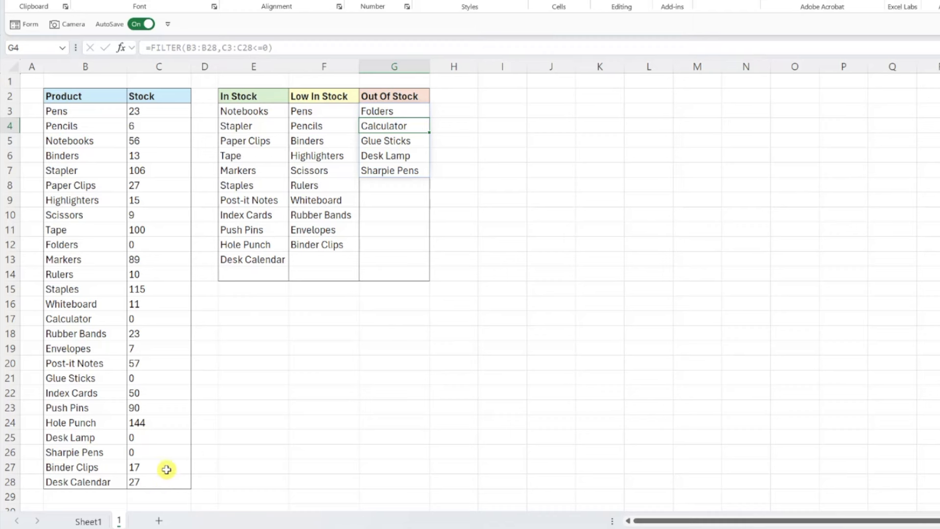
- Set the stock of Paper Clips in cell C8 to 23
click(165, 188)
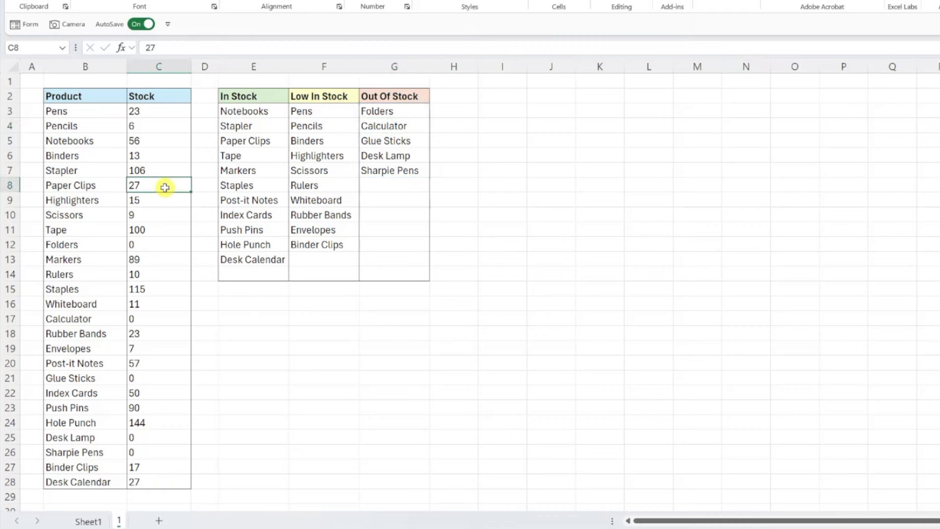
text(23)
key(Return)
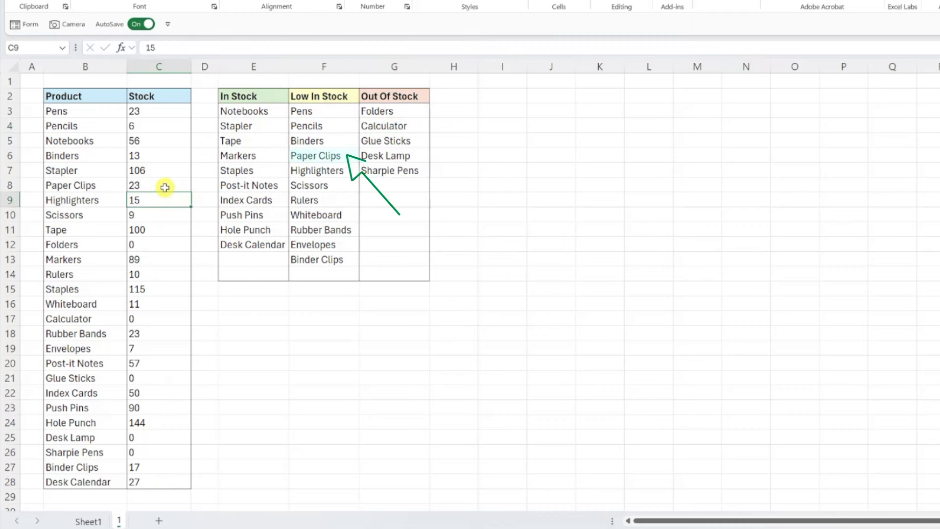